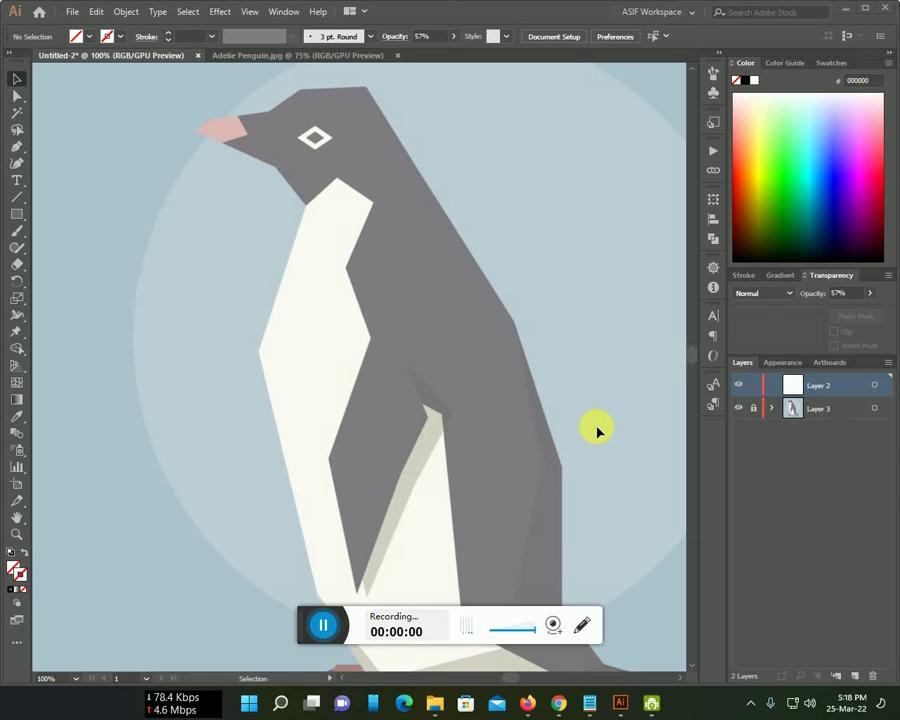
- Zoom in to 150% on the penguin's head
scroll(490, 426, up, 3)
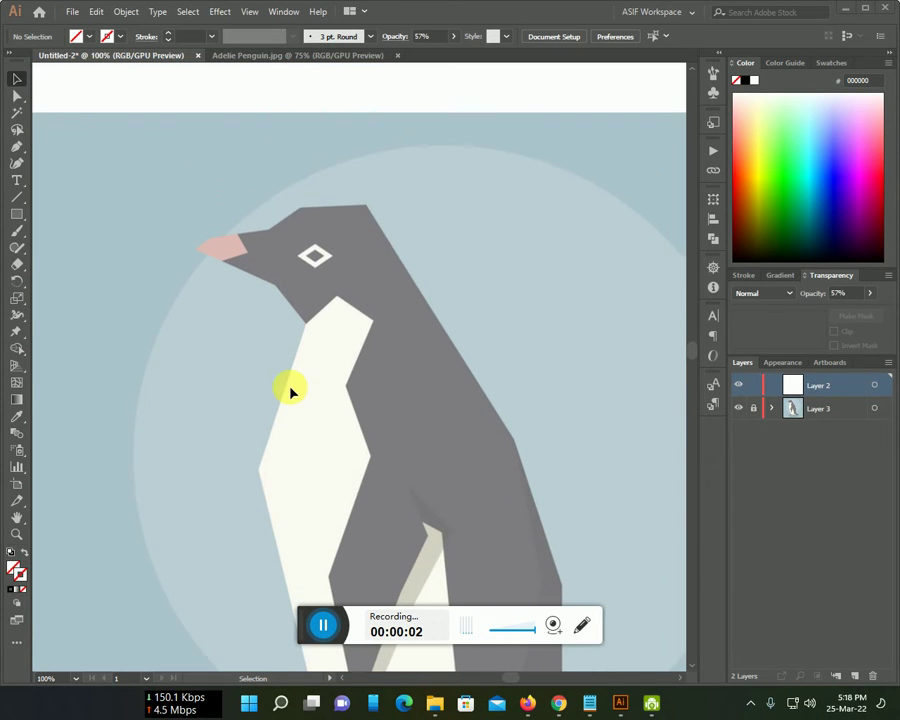
scroll(312, 396, up, 1)
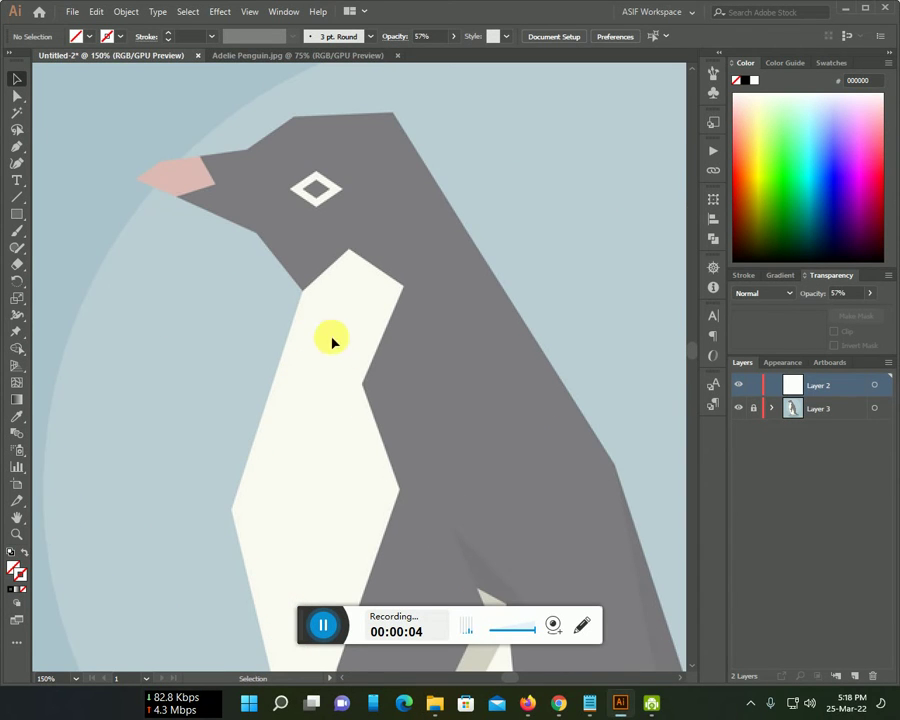
drag(333, 343, 401, 437)
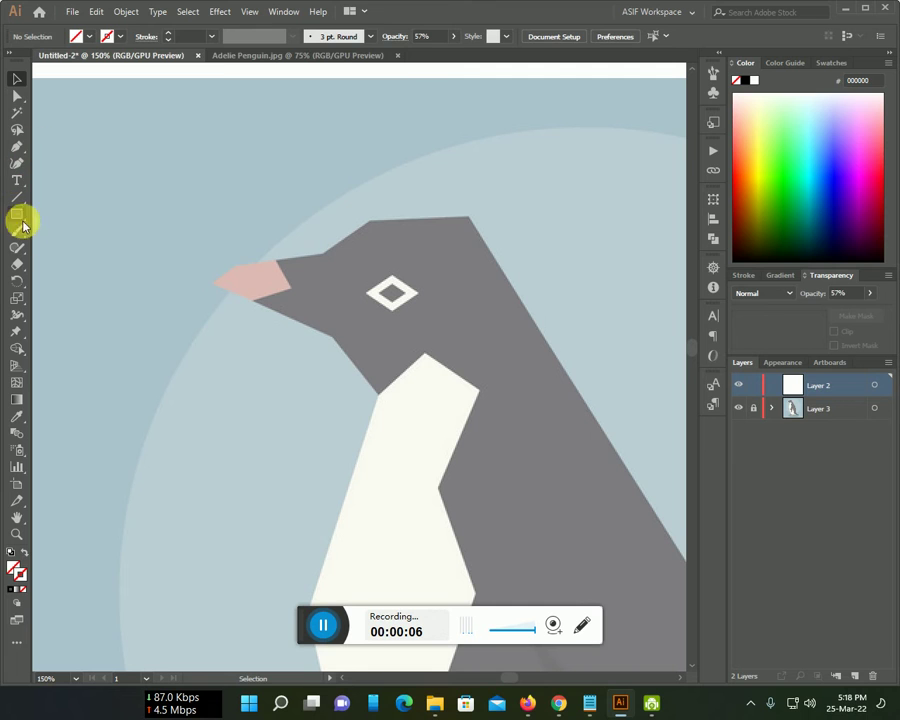
- Choose the Paintbrush with a black 1 pt stroke
click(17, 231)
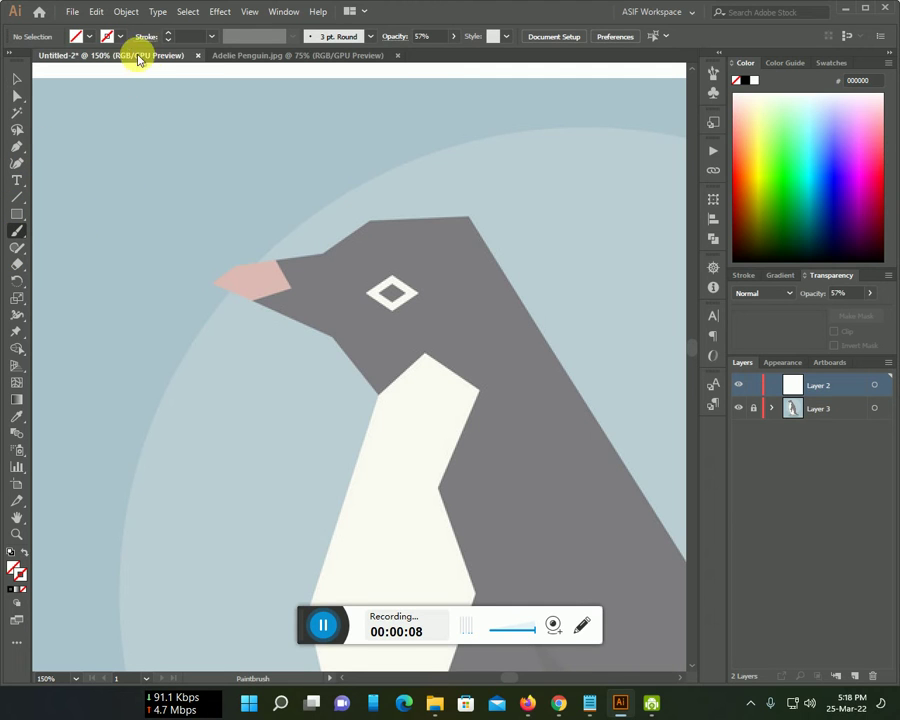
click(121, 37)
click(38, 60)
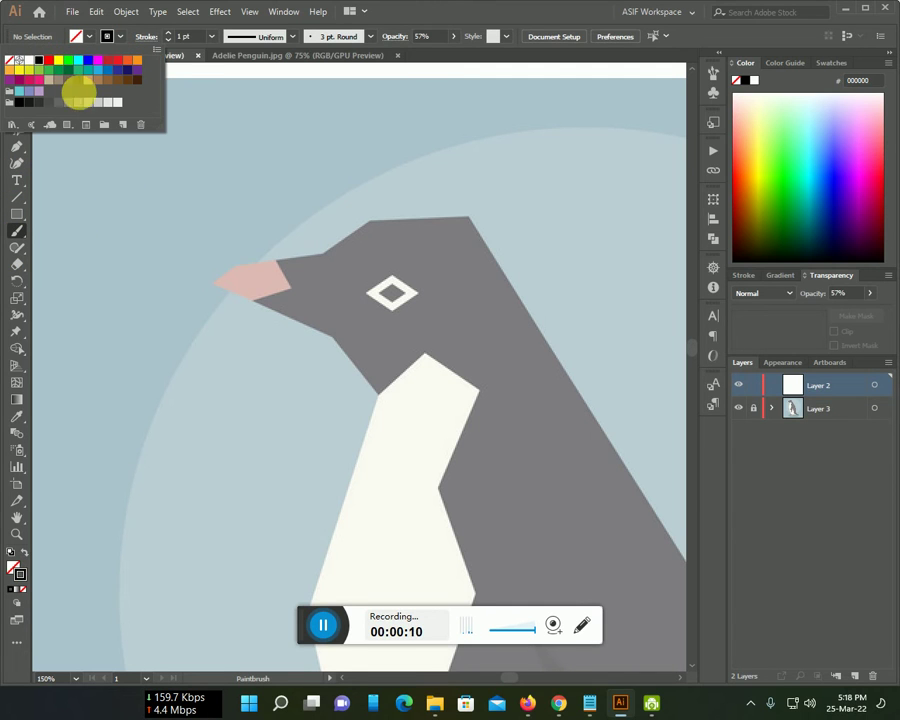
click(344, 230)
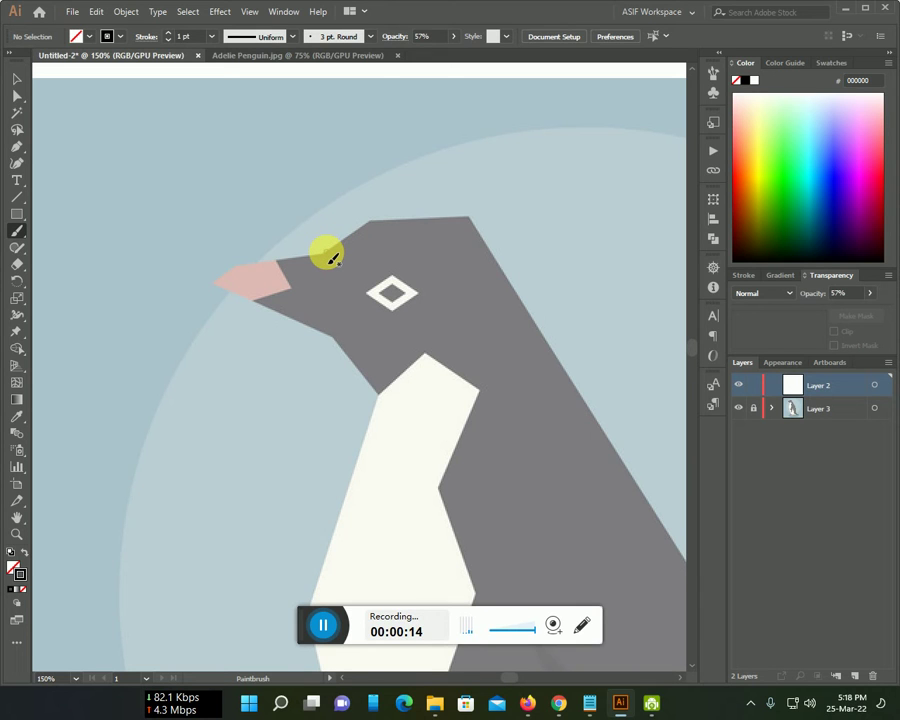
- Trace the penguin's head top, back edge, and the upper and lower beak edges
drag(385, 225, 457, 219)
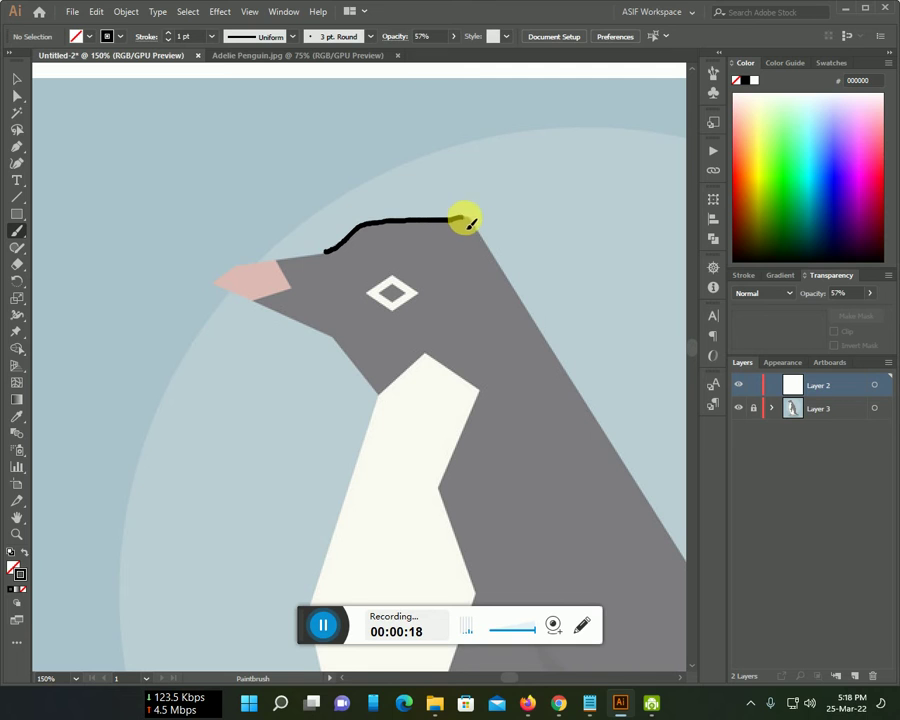
drag(488, 242, 685, 556)
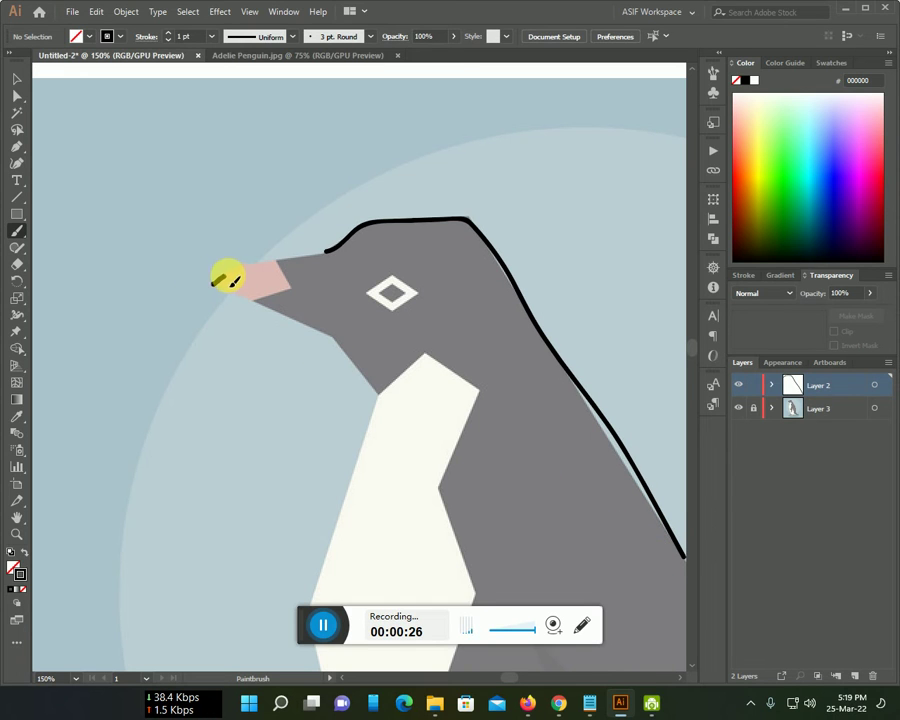
drag(262, 272, 336, 254)
mouse_move(214, 284)
mouse_down()
mouse_move(332, 340)
mouse_move(375, 392)
mouse_move(364, 456)
mouse_move(313, 597)
mouse_up()
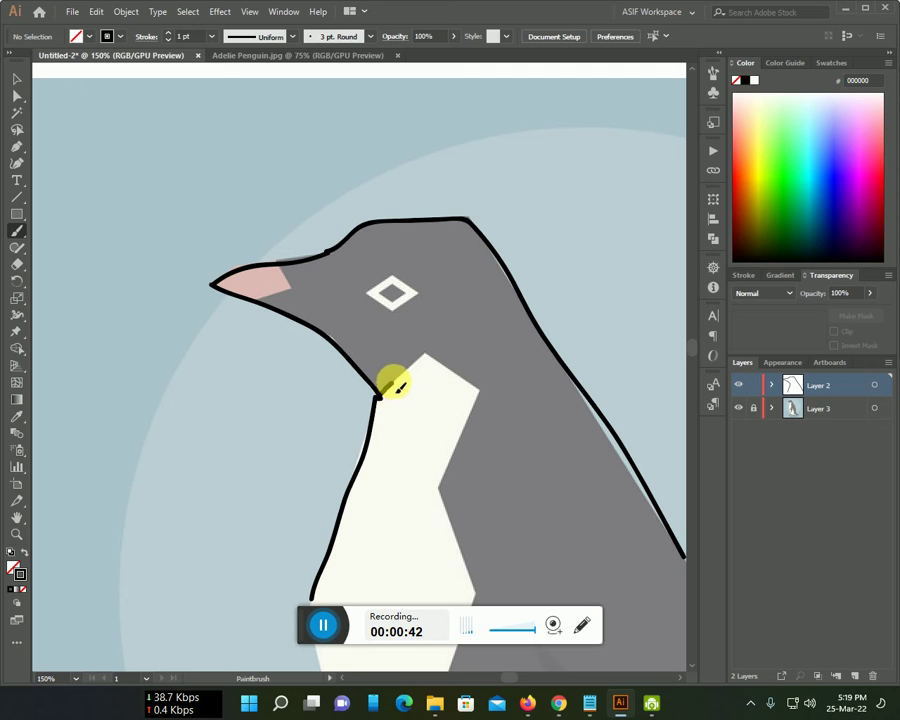
- Outline the top and side of the white chest and mark off the pink beak tip
mouse_move(438, 368)
mouse_down()
mouse_move(478, 388)
mouse_move(476, 408)
mouse_up()
mouse_move(458, 460)
mouse_down()
mouse_move(440, 484)
mouse_move(446, 528)
mouse_move(478, 602)
mouse_up()
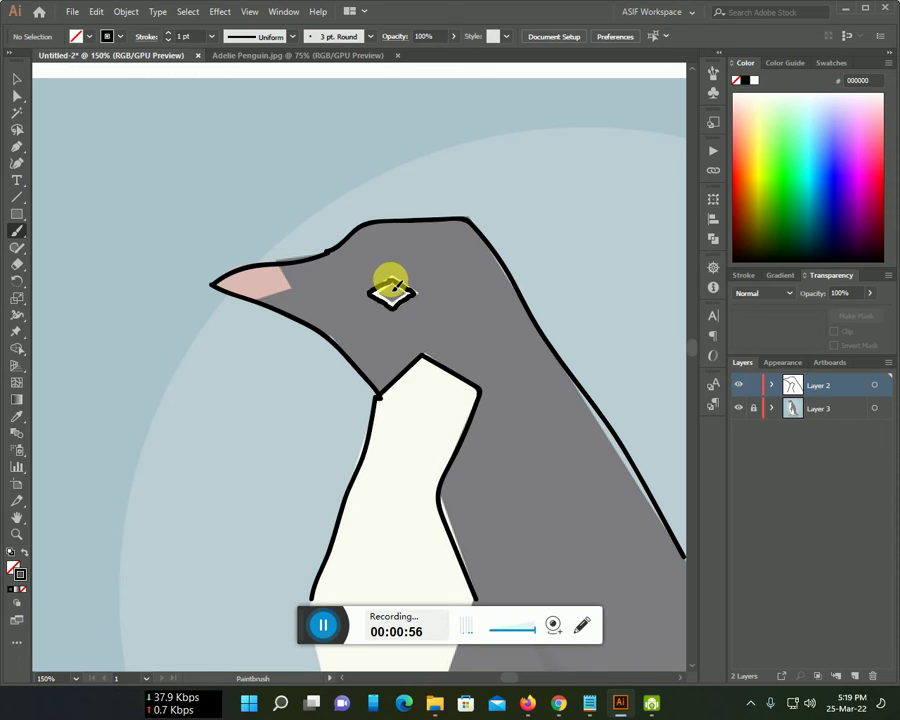
scroll(331, 269, down, 3)
drag(281, 222, 285, 237)
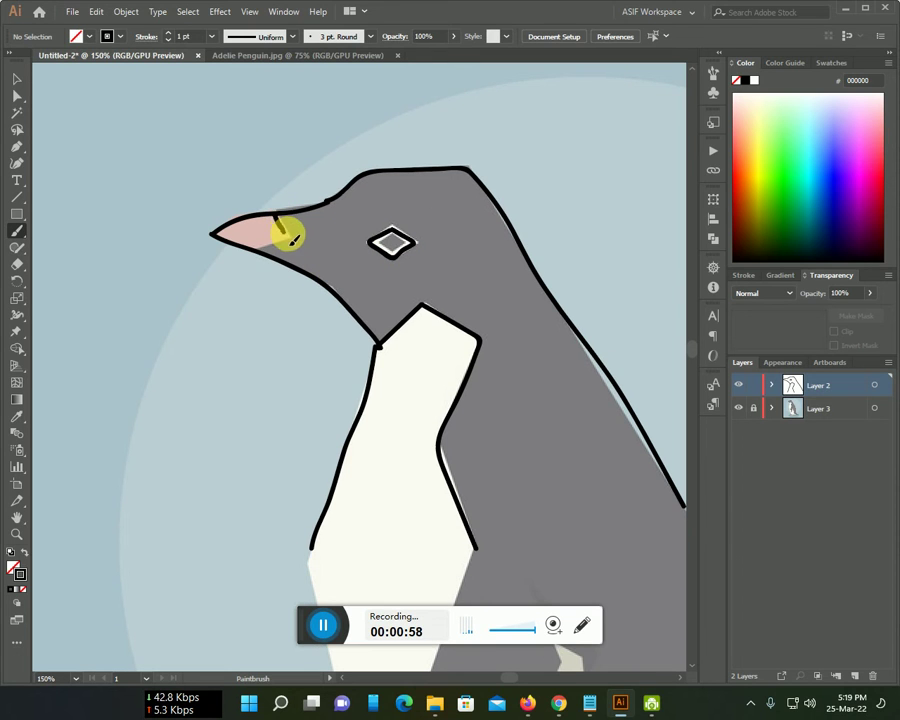
scroll(338, 282, down, 2)
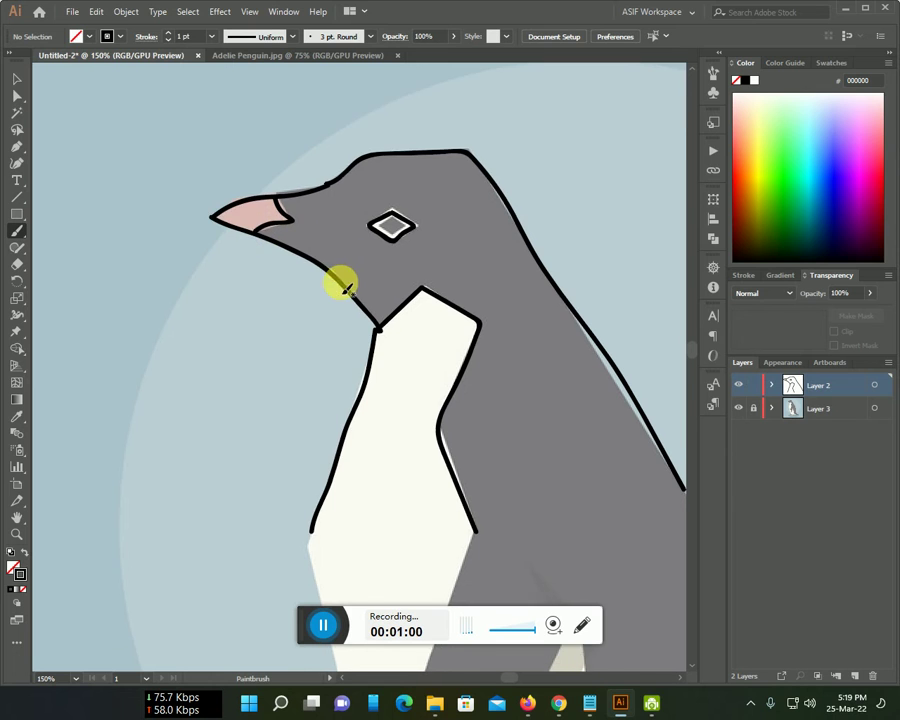
scroll(341, 288, down, 8)
scroll(343, 289, down, 5)
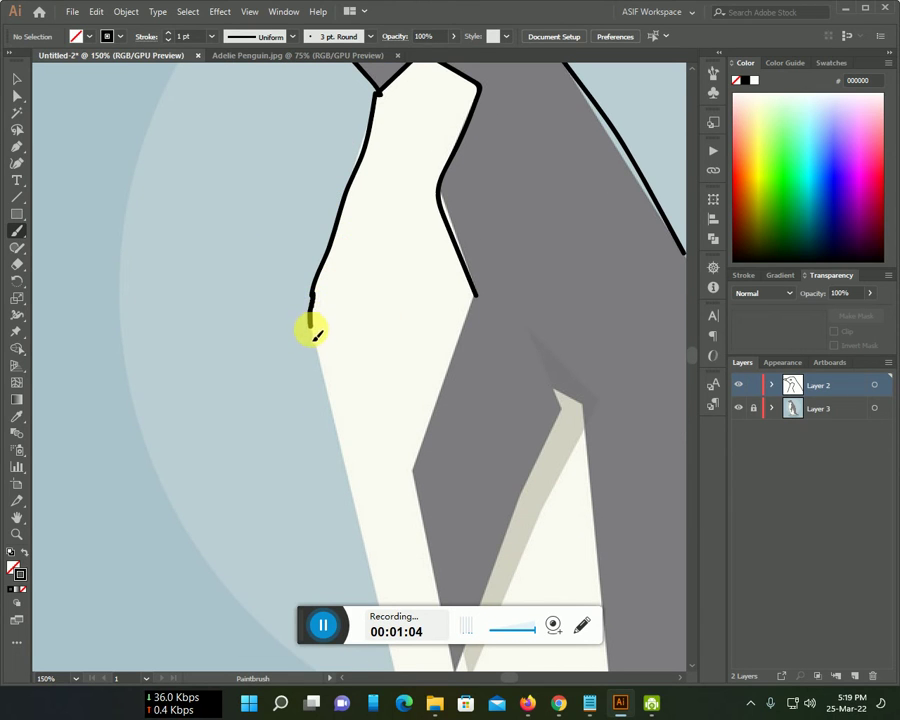
- Extend the outline down the chest, flipper edge and left body toward the legs
mouse_move(317, 352)
mouse_down()
mouse_move(372, 575)
mouse_move(372, 540)
mouse_move(302, 314)
mouse_up()
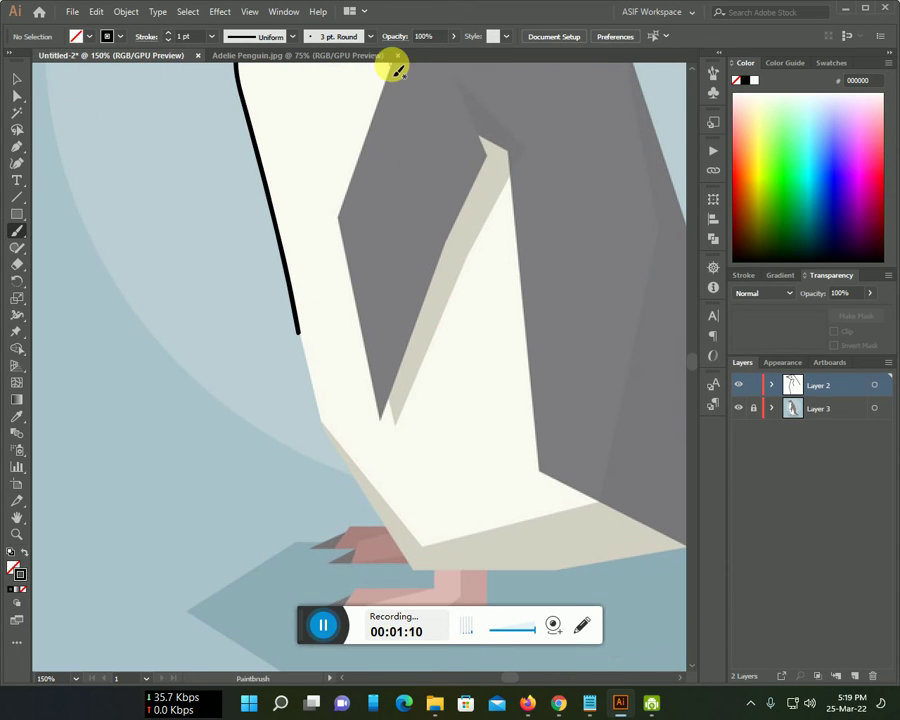
mouse_move(390, 82)
mouse_down()
mouse_move(343, 220)
mouse_move(382, 420)
mouse_move(436, 267)
mouse_move(486, 172)
mouse_move(465, 94)
mouse_move(476, 94)
mouse_move(519, 148)
mouse_move(540, 470)
mouse_up()
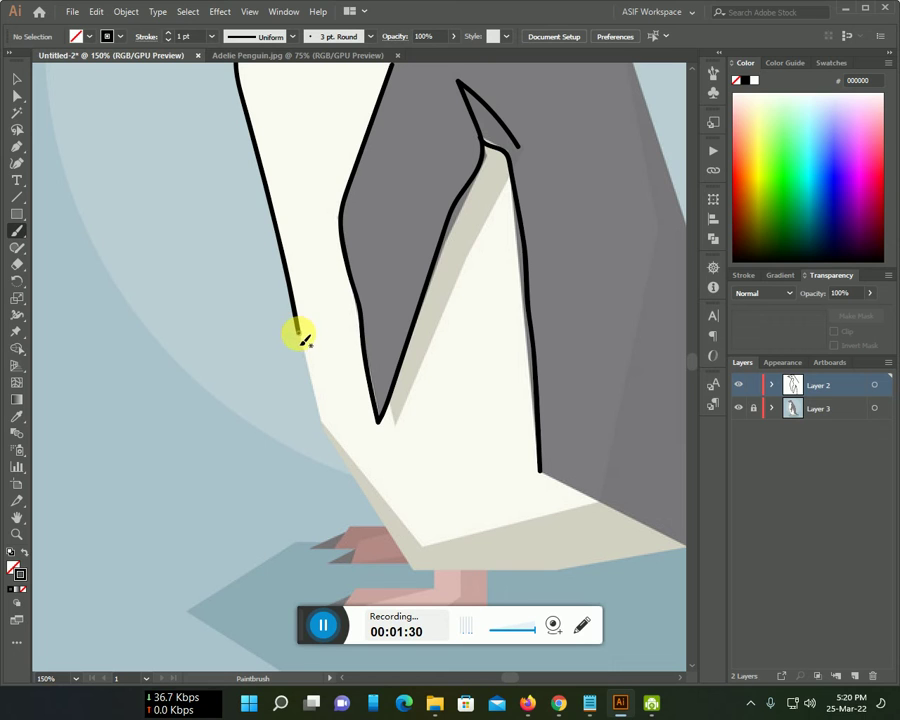
mouse_move(305, 350)
mouse_down()
mouse_move(335, 460)
mouse_move(418, 570)
mouse_up()
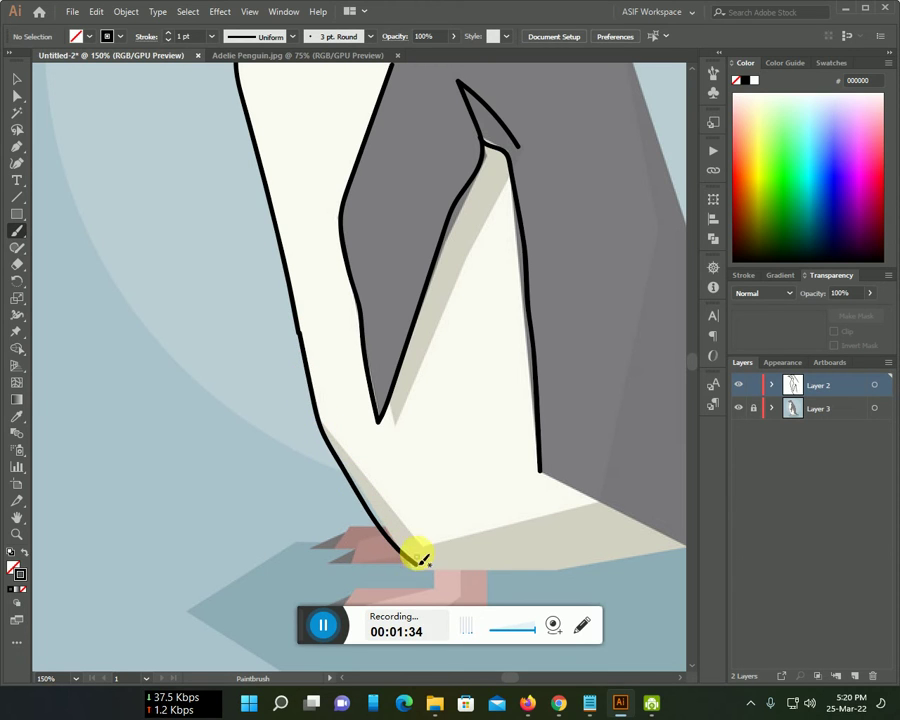
scroll(412, 556, down, 2)
mouse_move(326, 345)
mouse_down()
mouse_move(417, 460)
mouse_move(562, 437)
mouse_move(594, 420)
mouse_up()
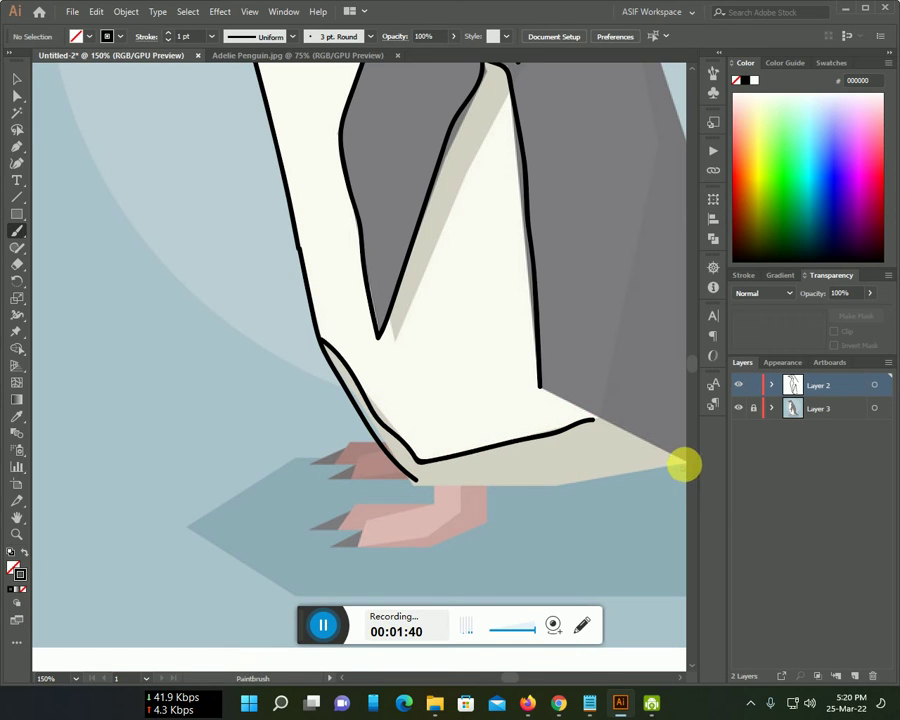
- Outline the belly's bottom edge and tip, then the leg, foot and front toe
mouse_move(679, 464)
mouse_down()
mouse_move(506, 488)
mouse_move(413, 481)
mouse_up()
drag(591, 416, 675, 460)
drag(540, 390, 589, 417)
drag(514, 452, 501, 358)
mouse_move(415, 414)
mouse_down()
mouse_move(358, 427)
mouse_move(343, 450)
mouse_move(412, 451)
mouse_move(466, 432)
mouse_move(472, 392)
mouse_up()
mouse_move(347, 439)
mouse_down()
mouse_move(318, 448)
mouse_move(346, 453)
mouse_up()
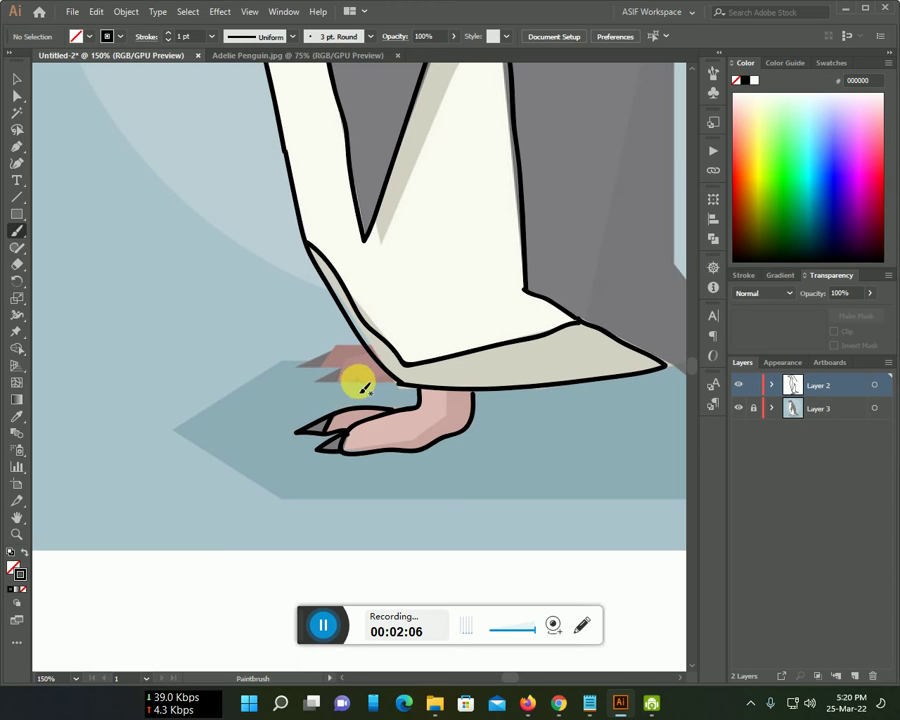
- Trace the back toe's lower and top edges
scroll(377, 437, up, 2)
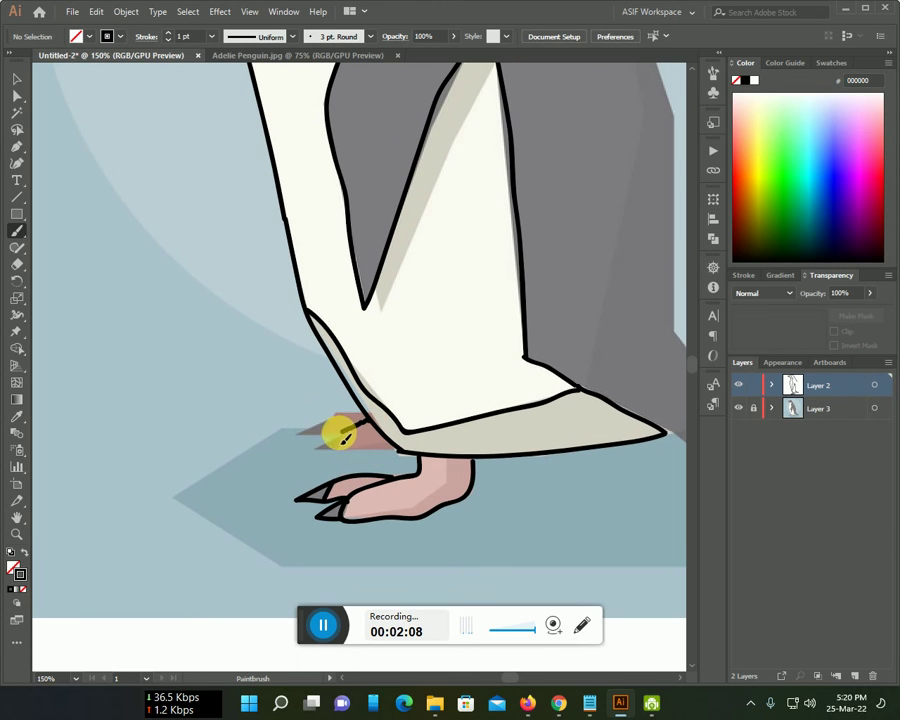
drag(327, 447, 385, 455)
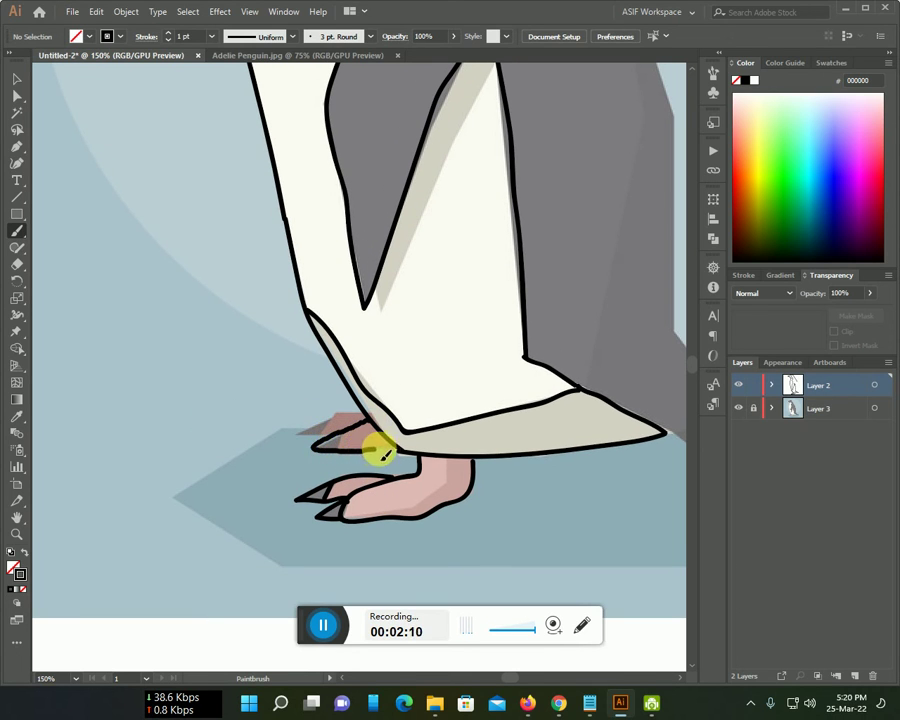
mouse_move(357, 412)
mouse_down()
mouse_move(298, 430)
mouse_move(333, 433)
mouse_up()
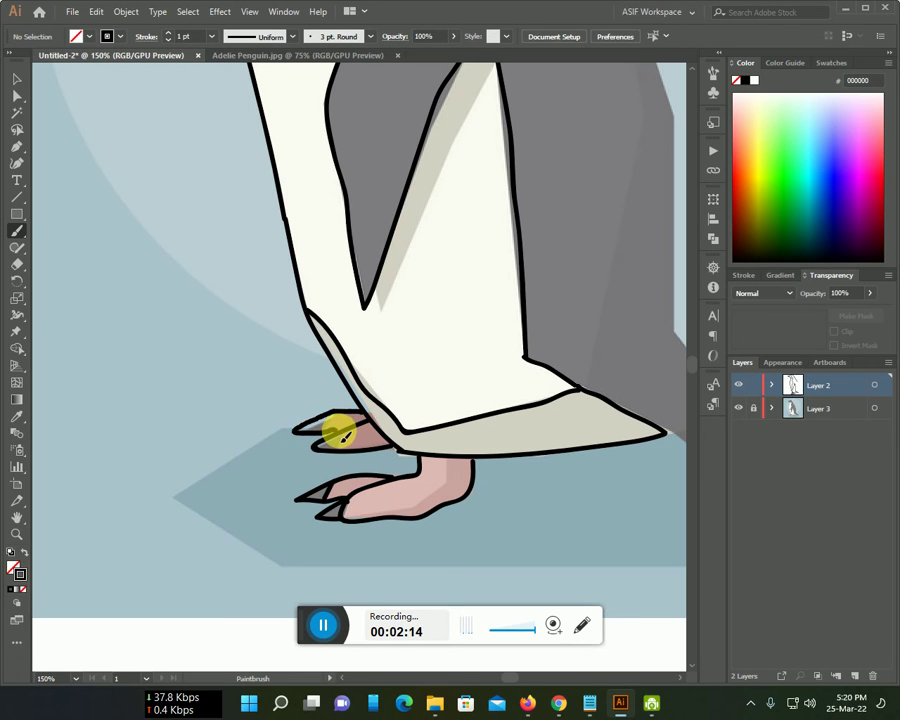
- Paint a stroke down the penguin's back edge toward the tail
scroll(445, 416, down, 2)
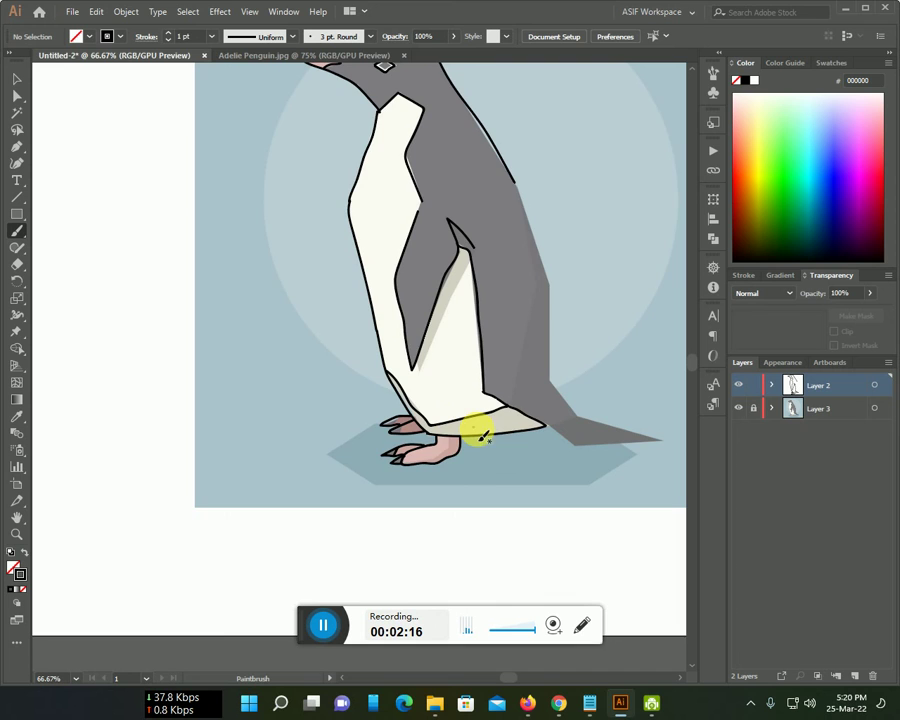
scroll(526, 418, up, 2)
mouse_move(510, 299)
mouse_down()
mouse_move(378, 460)
mouse_move(316, 502)
mouse_up()
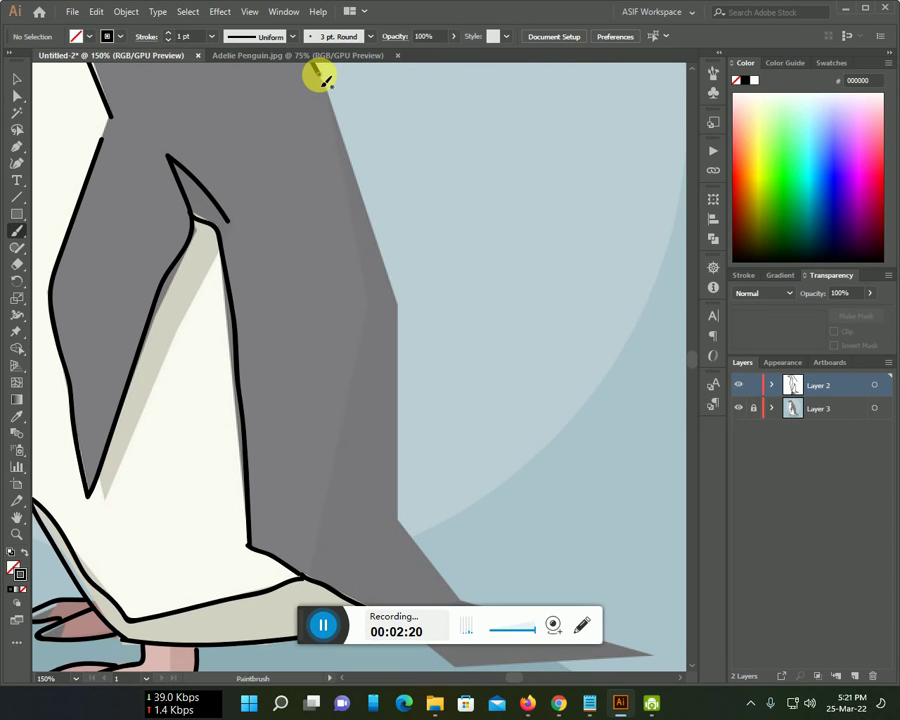
mouse_move(322, 83)
mouse_down()
mouse_move(402, 301)
mouse_move(410, 357)
mouse_up()
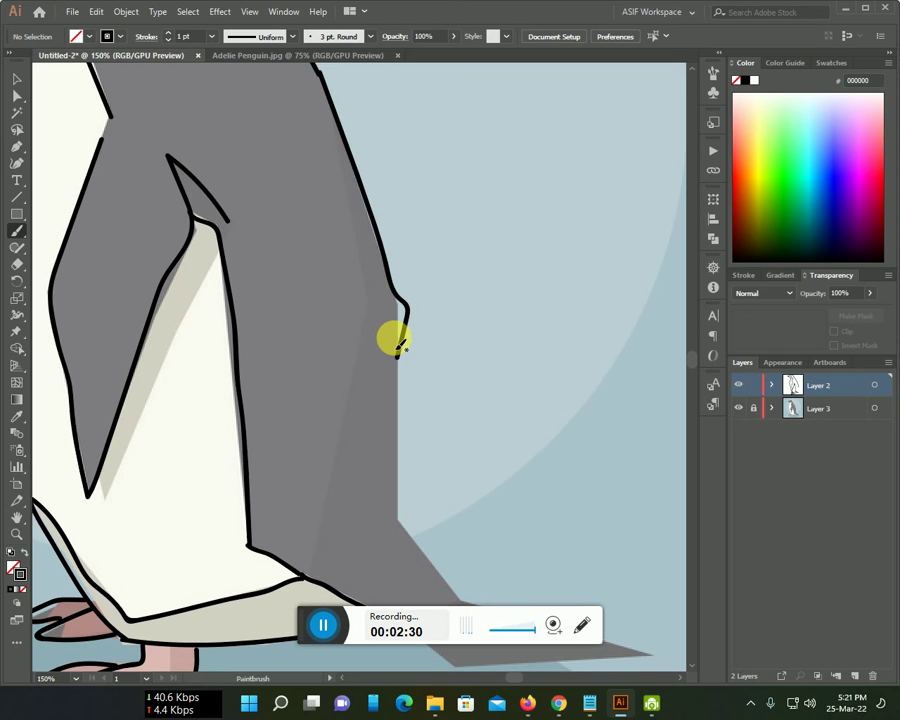
key(e)
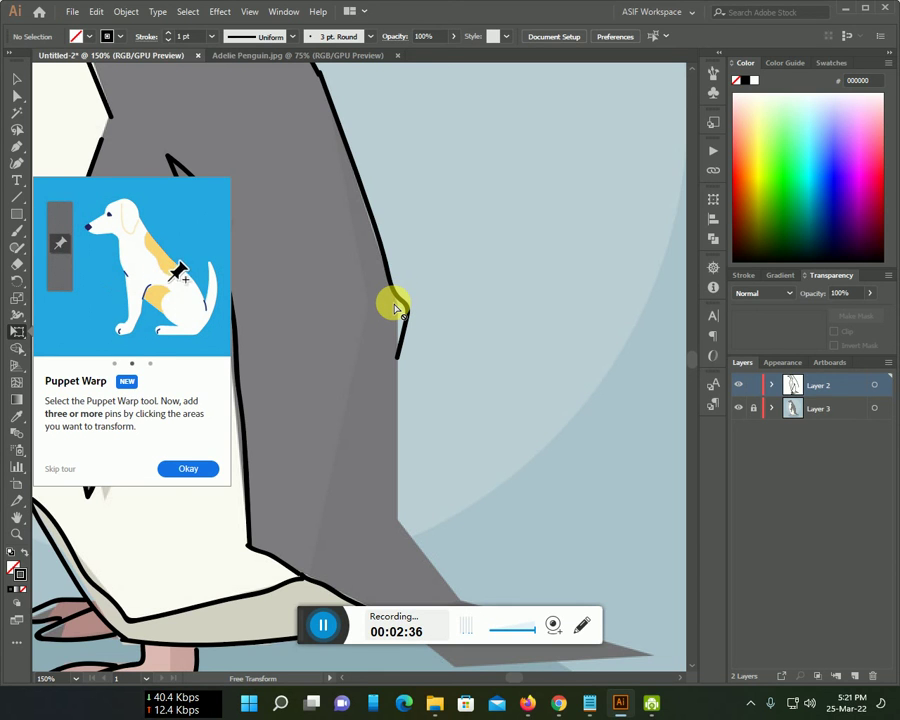
- Dismiss the Puppet Warp tour and toggle GPU Preview off and back on
click(189, 470)
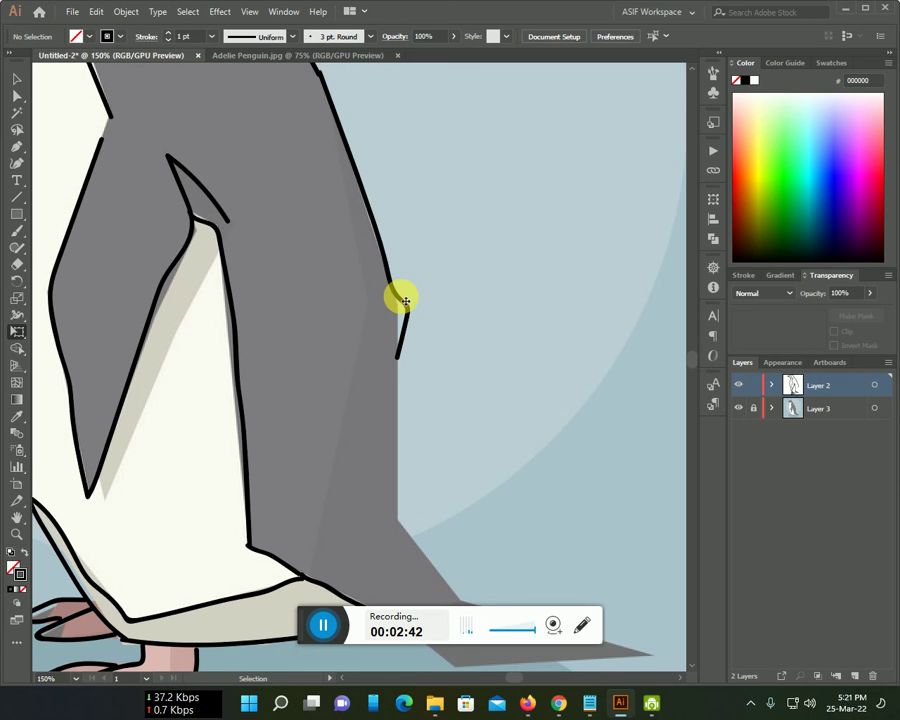
key(ctrl+e)
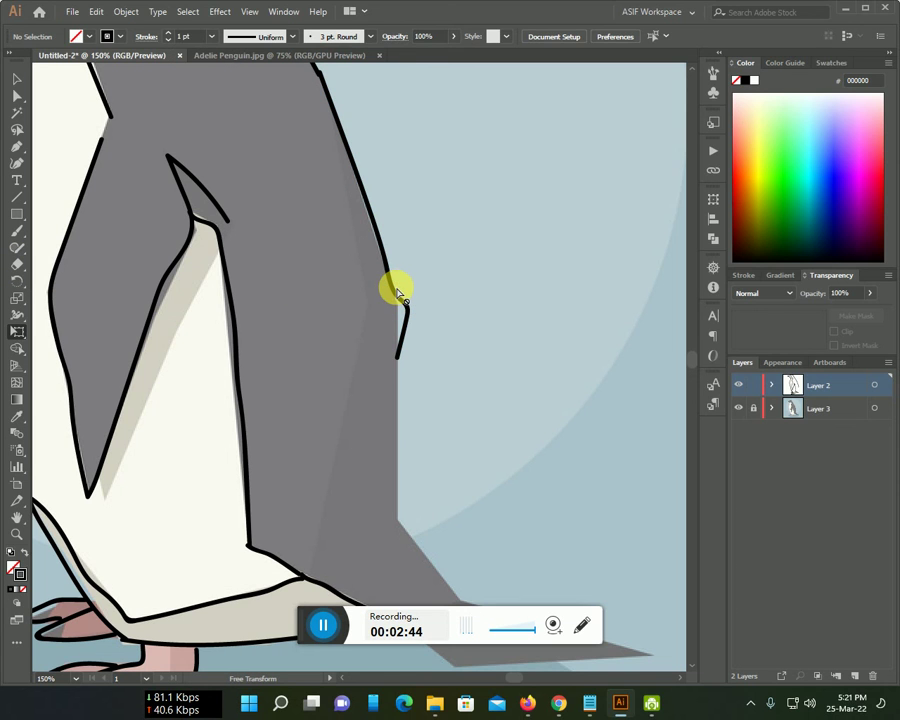
key(ctrl+e)
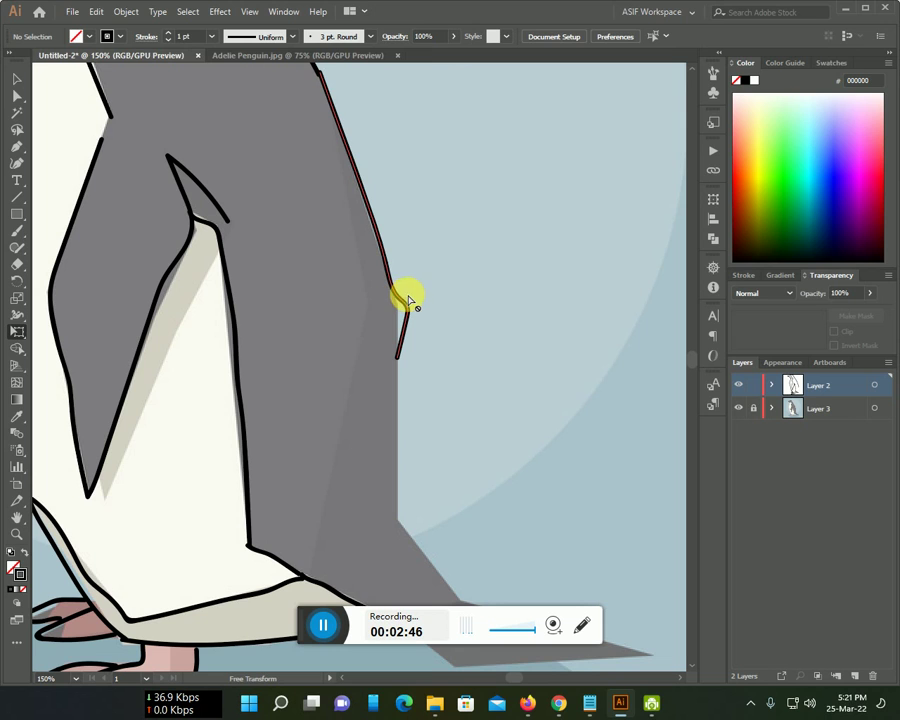
- Erase the notched back outline and repaint a smooth stroke down to the tail
click(17, 264)
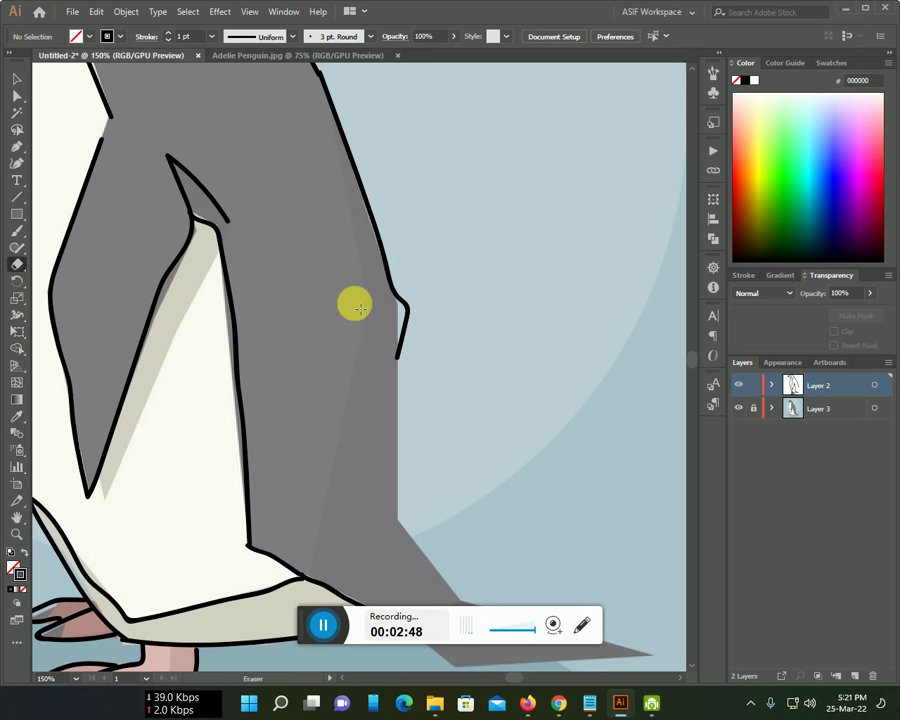
drag(399, 289, 405, 352)
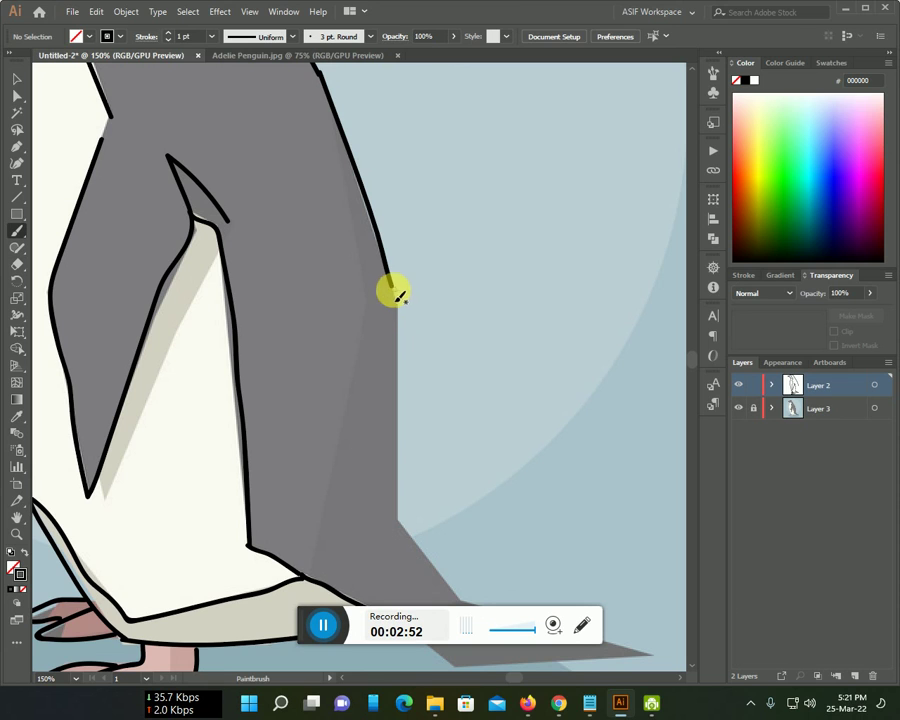
mouse_move(396, 302)
mouse_down()
mouse_move(397, 484)
mouse_move(416, 316)
mouse_move(410, 258)
mouse_move(410, 284)
mouse_move(450, 331)
mouse_move(642, 390)
mouse_move(629, 399)
mouse_move(466, 406)
mouse_move(392, 360)
mouse_up()
scroll(508, 262, down, 3)
scroll(508, 262, up, 1)
scroll(506, 265, up, 1)
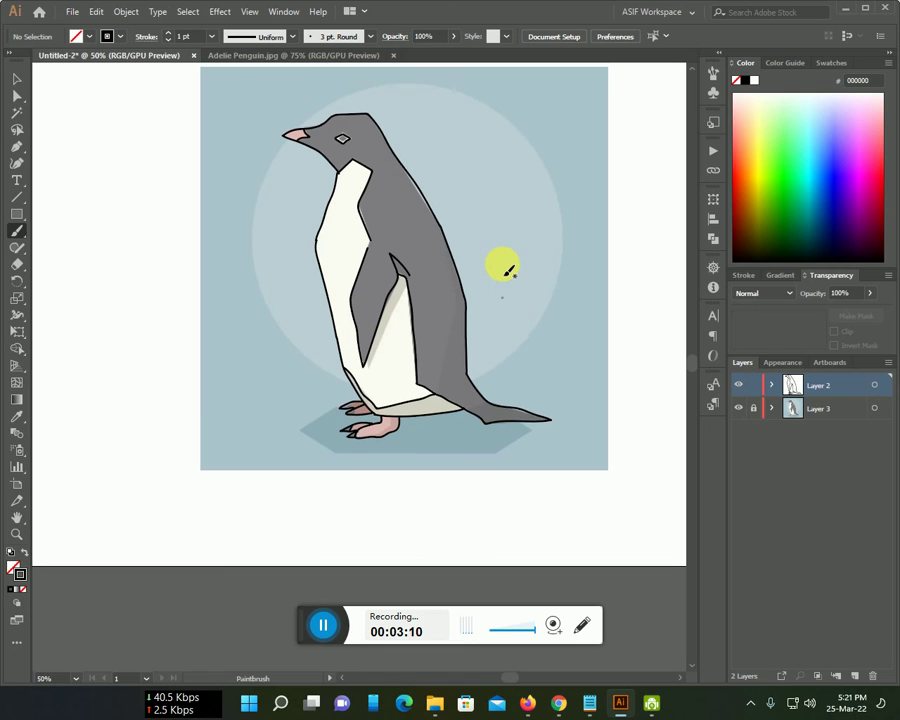
scroll(506, 266, up, 1)
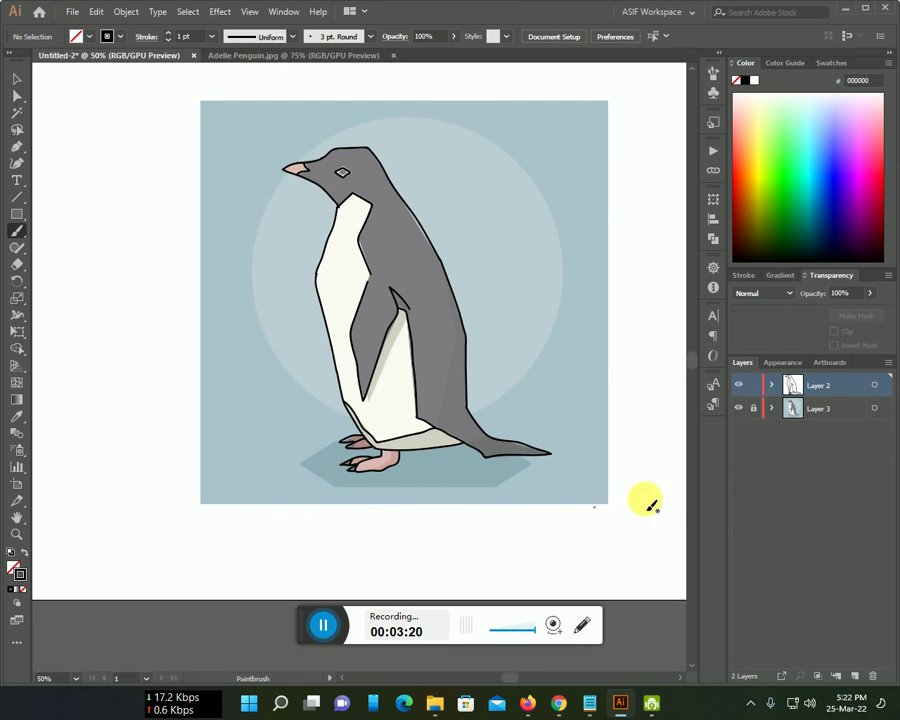
click(738, 408)
click(738, 408)
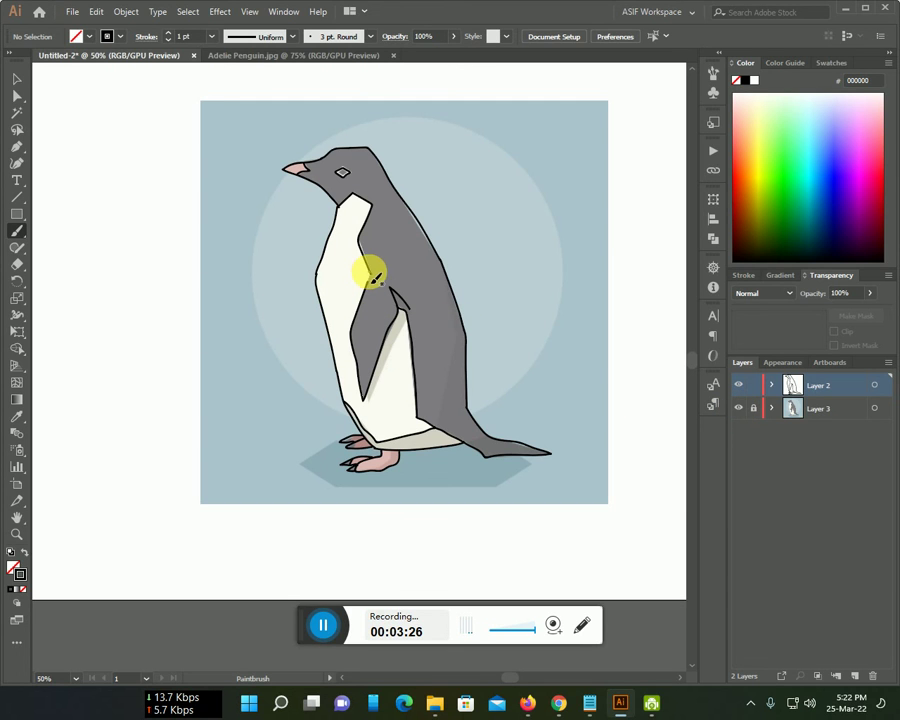
click(741, 409)
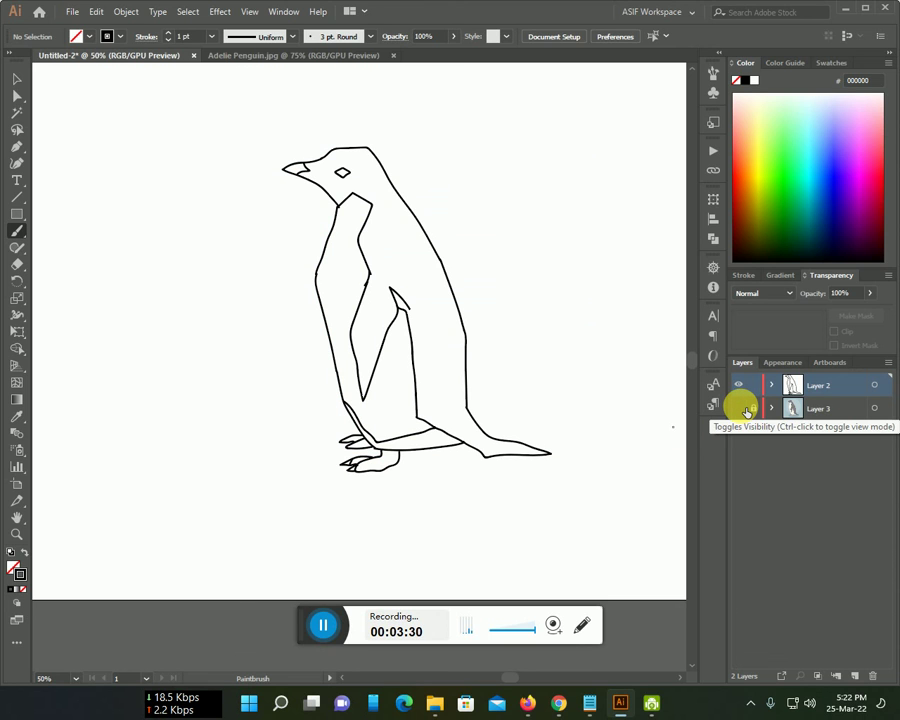
click(741, 409)
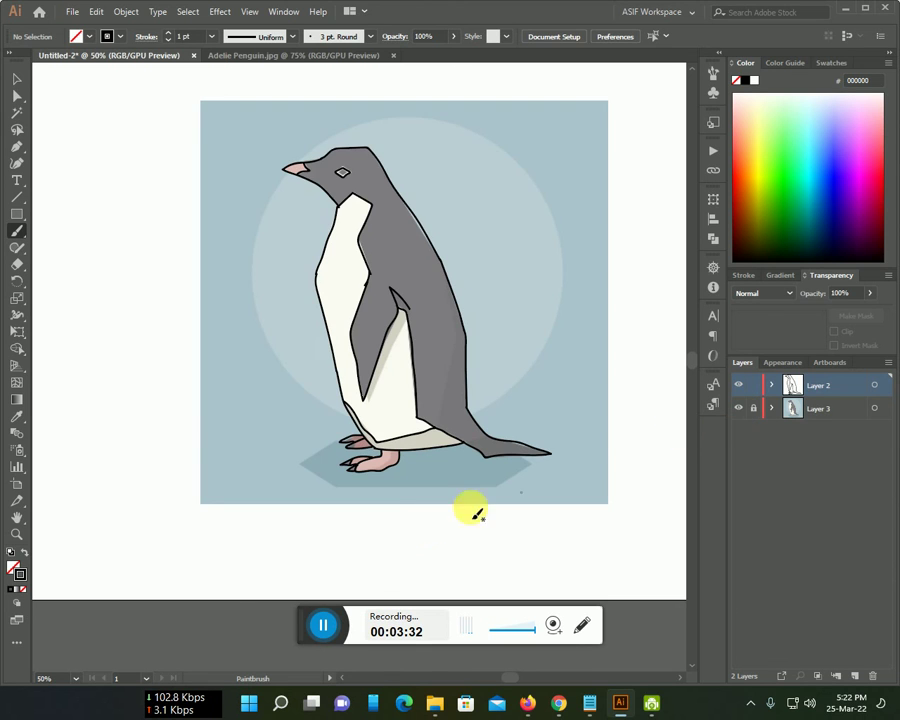